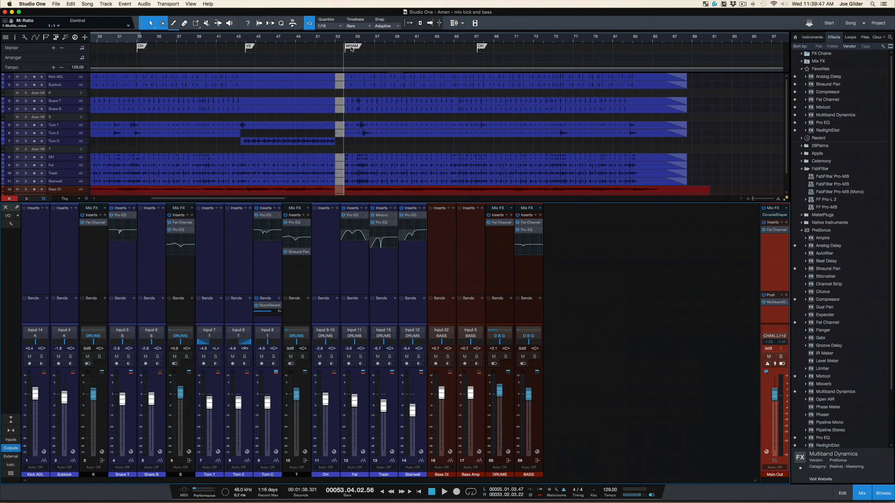
# Step: Play back the drum and bass mix from the WHAM marker and again from about bar 56
pyautogui.press('space')
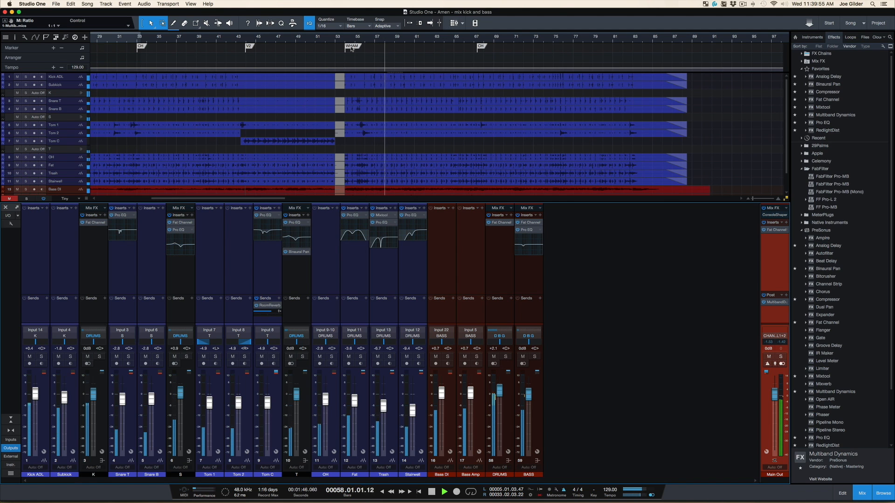
pyautogui.press('space')
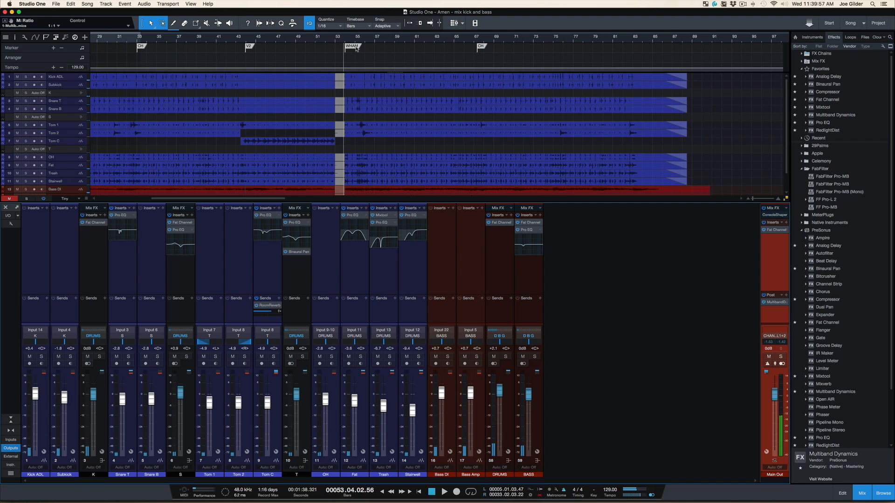
pyautogui.click(366, 40)
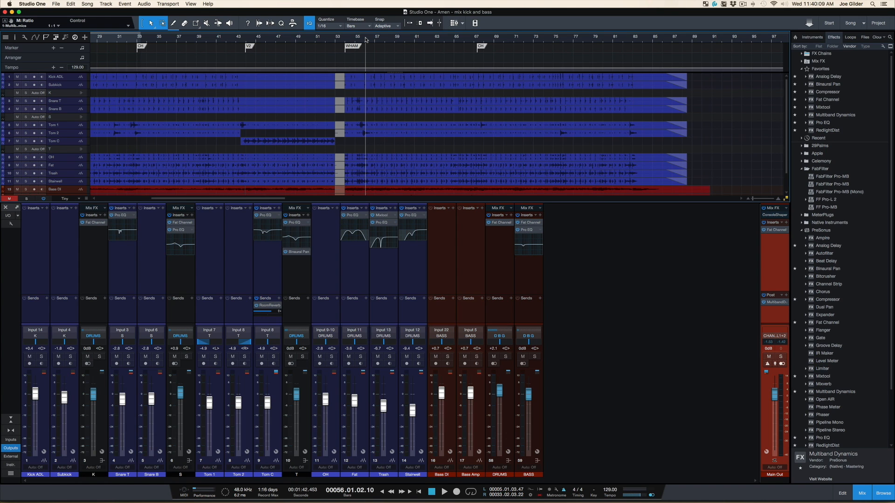
pyautogui.press('space')
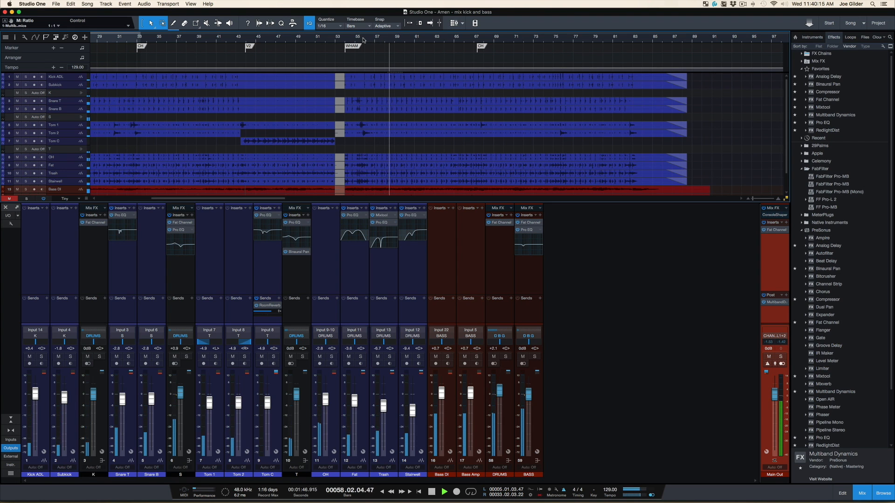
pyautogui.press('space')
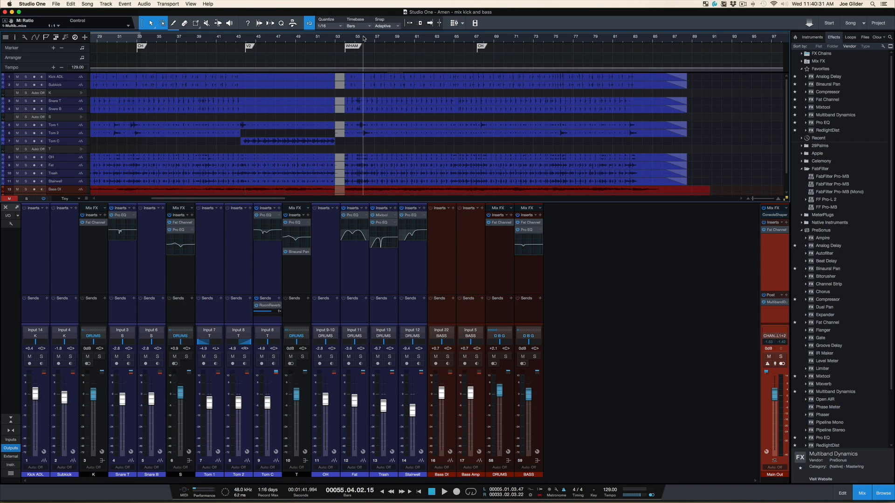
pyautogui.press('space')
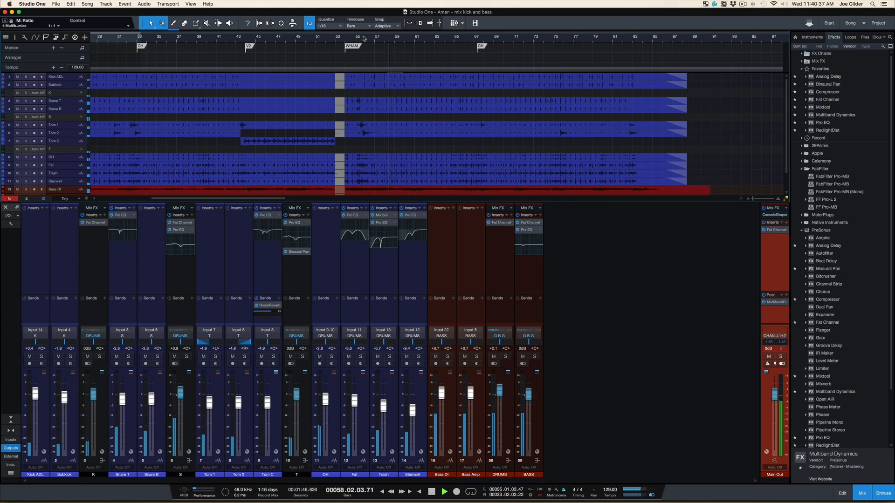
pyautogui.press('space')
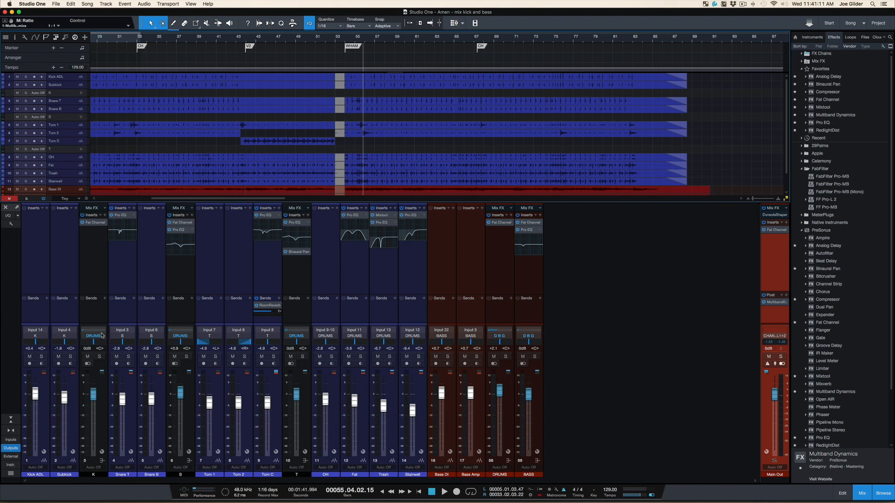
# Step: Play the mix while muting and unmuting the K kick bus to compare it with and without the kick
pyautogui.click(88, 357)
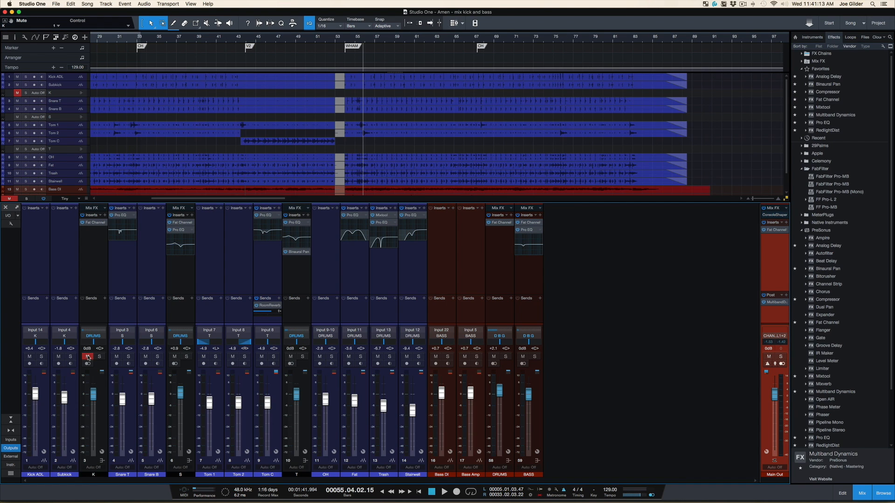
pyautogui.click(88, 356)
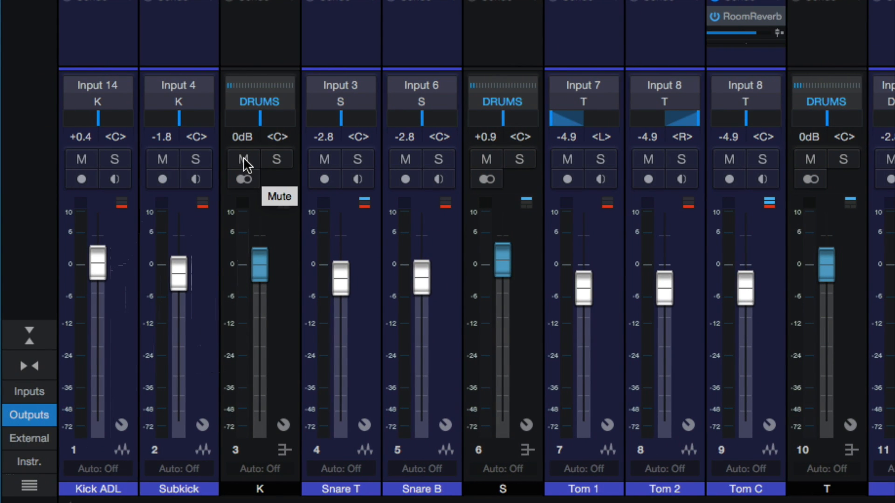
pyautogui.press('space')
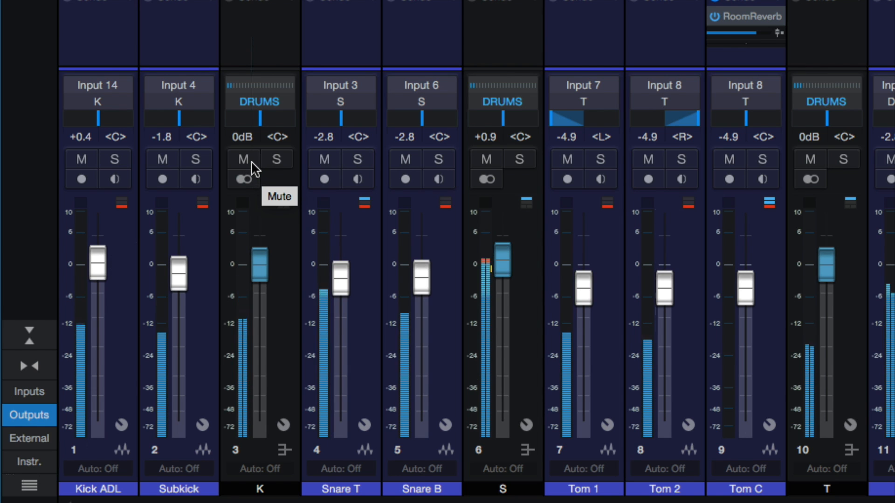
pyautogui.click(244, 160)
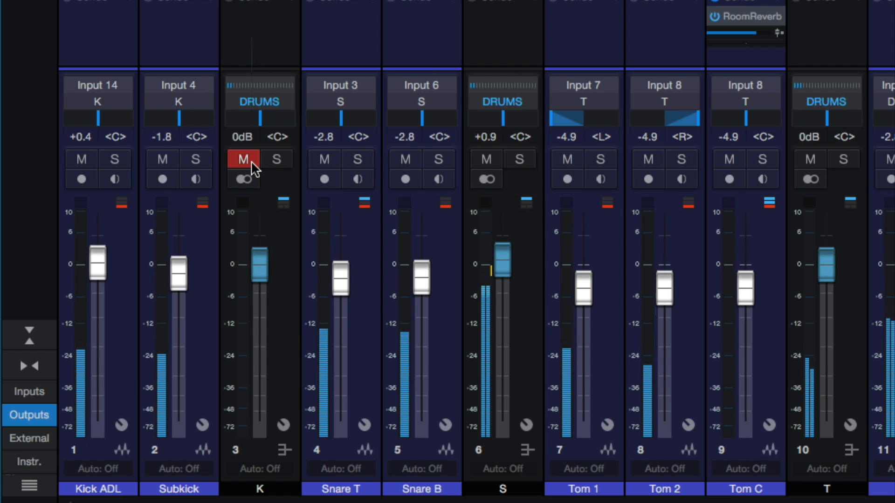
pyautogui.click(250, 161)
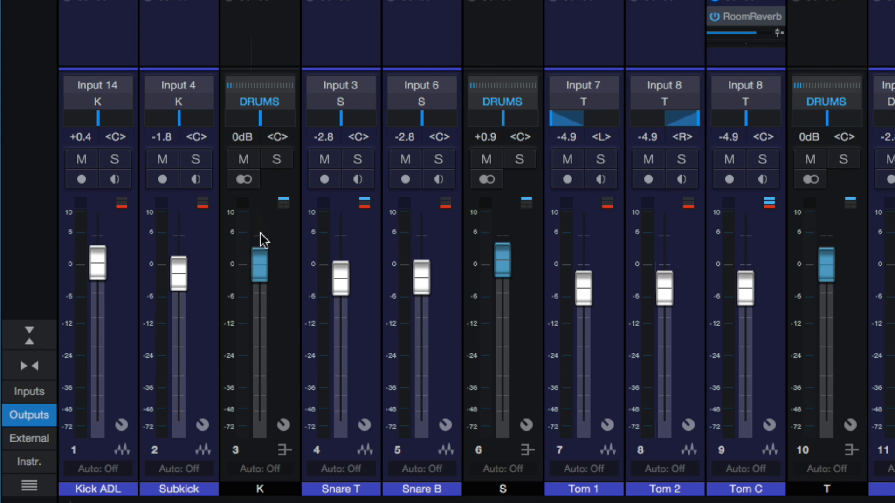
# Step: Audition the K kick bus on its own by soloing it during playback, and unsolo it
pyautogui.click(273, 159)
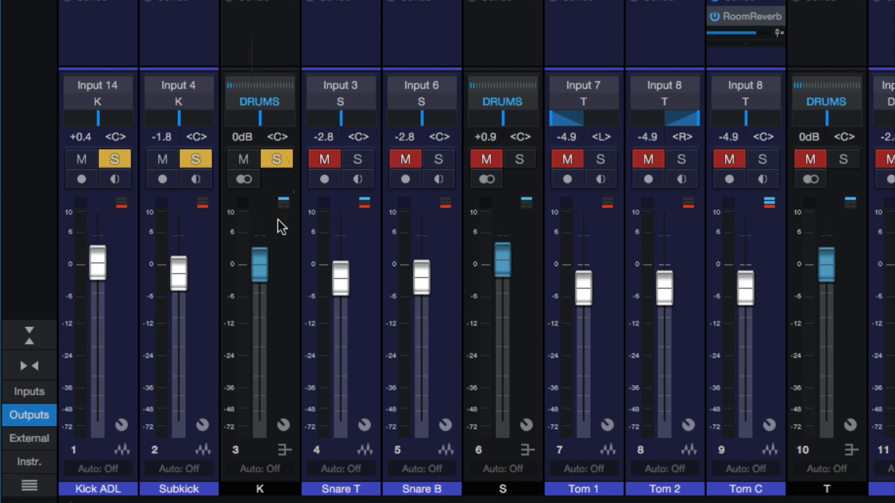
pyautogui.press('space')
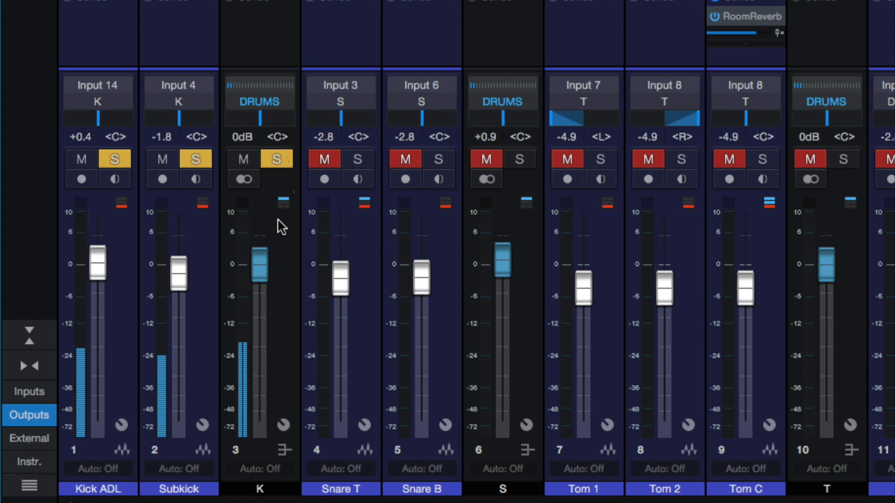
pyautogui.click(277, 160)
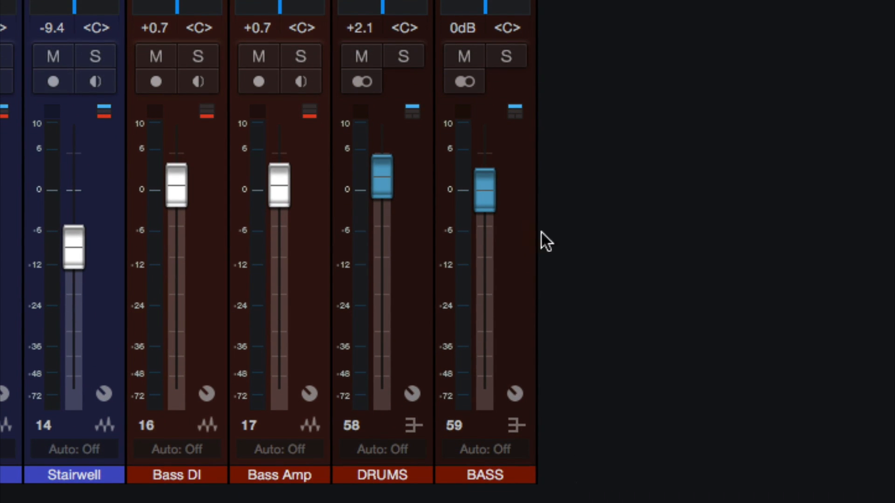
# Step: Play the mix while muting and unmuting the BASS bus twice to compare it with and without the bass
pyautogui.press('space')
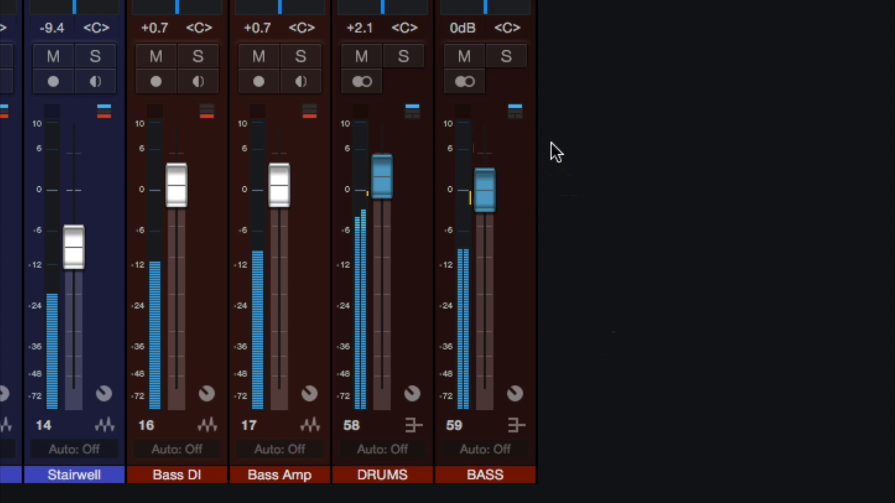
pyautogui.click(466, 57)
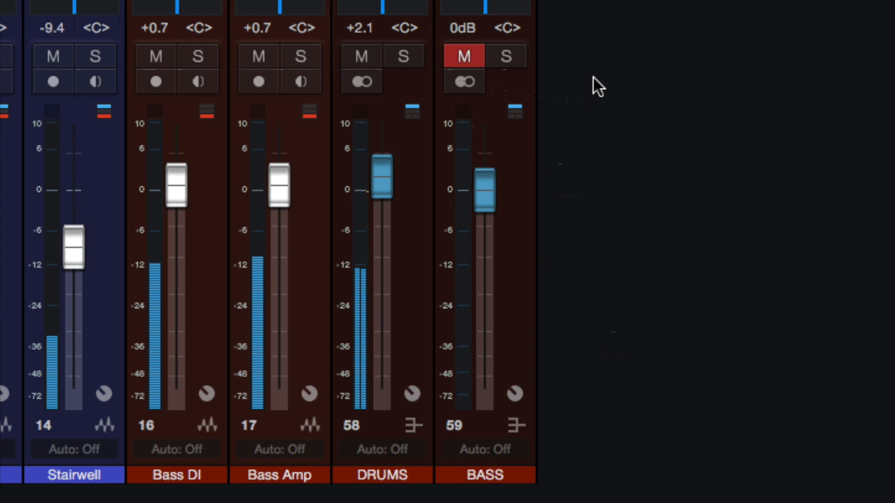
pyautogui.click(469, 55)
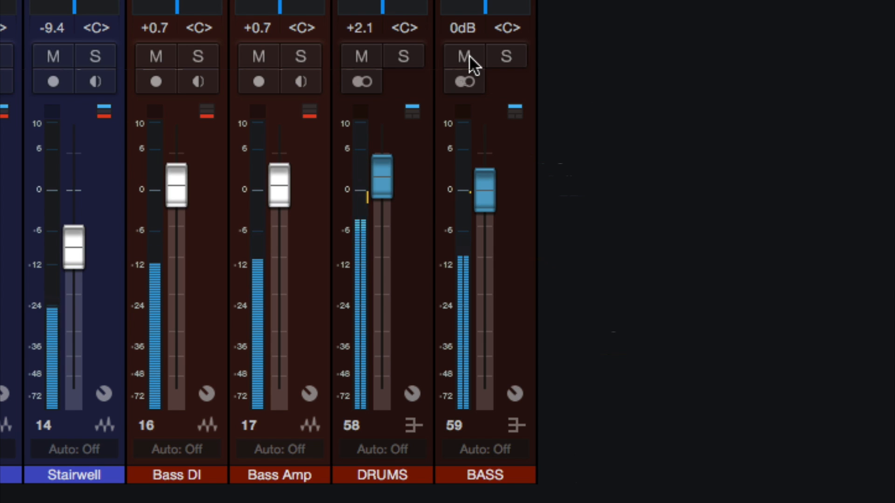
pyautogui.click(468, 55)
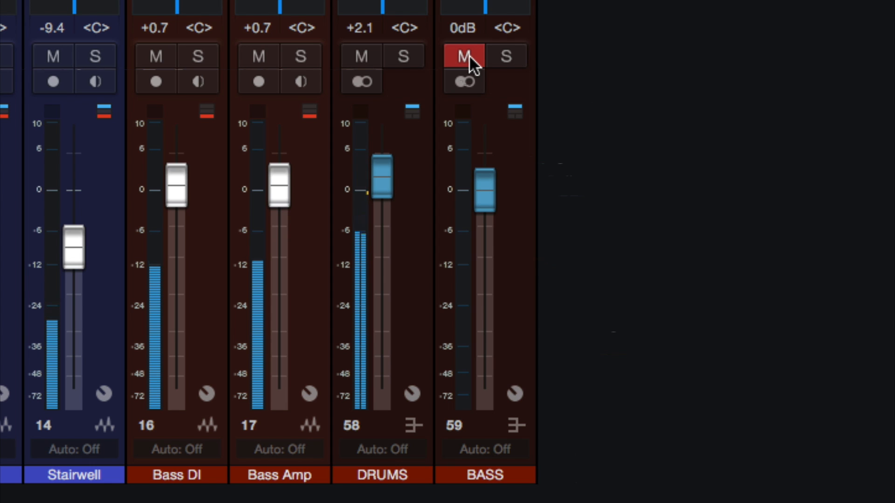
pyautogui.click(469, 55)
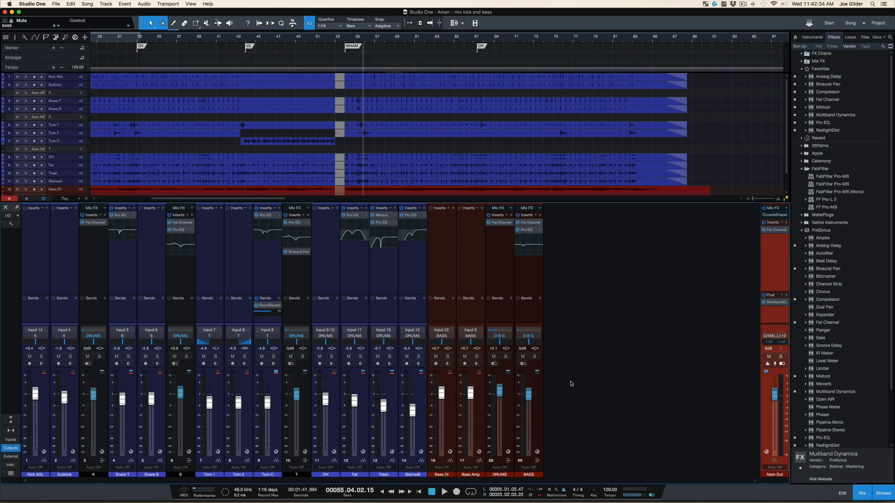
# Step: Select the BASS and K buses, audition them soloed together, and unsolo them to hear the full mix
pyautogui.click(533, 315)
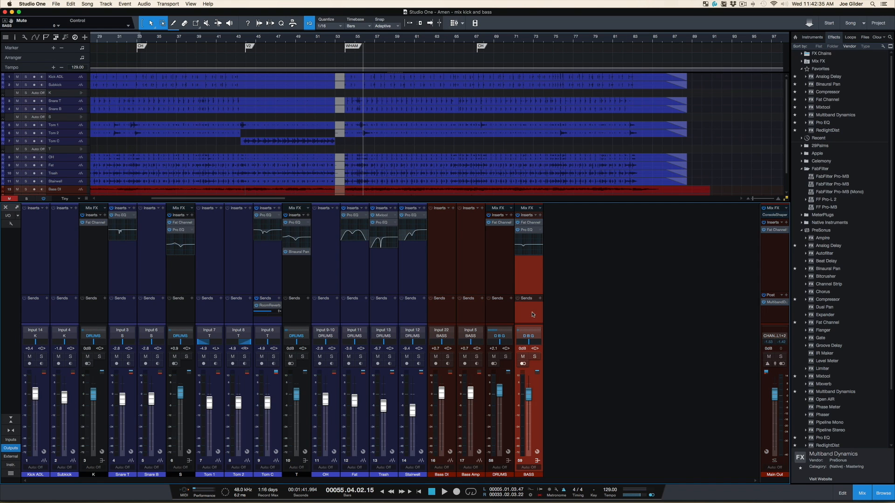
pyautogui.click(99, 312)
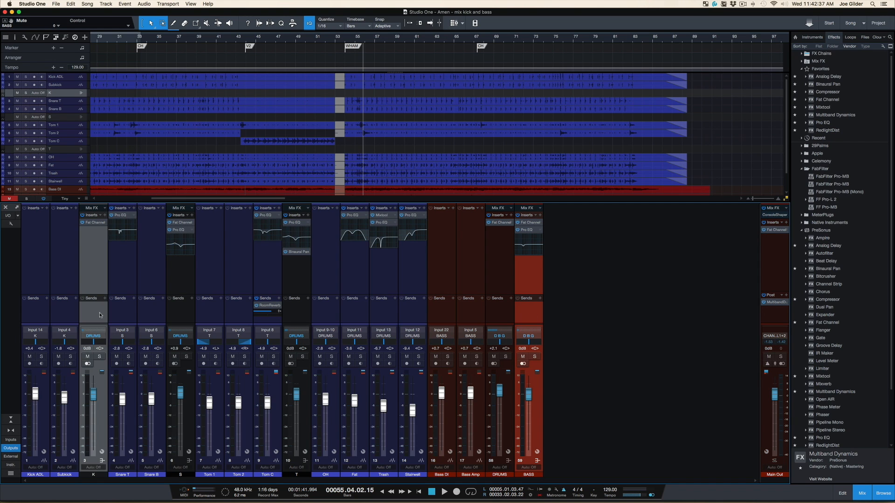
pyautogui.click(100, 357)
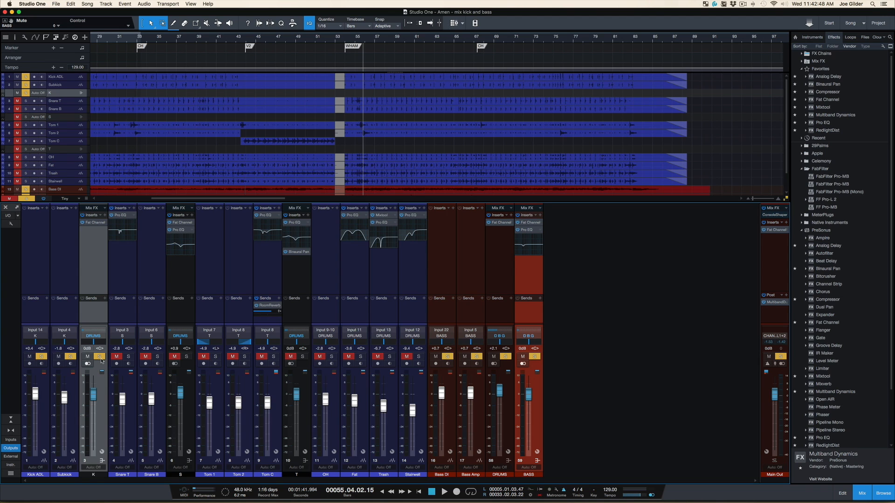
pyautogui.press('space')
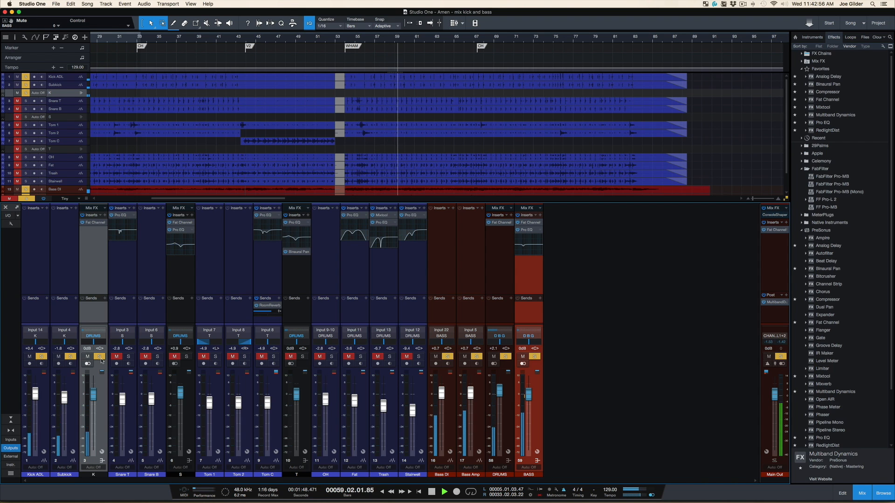
pyautogui.click(100, 357)
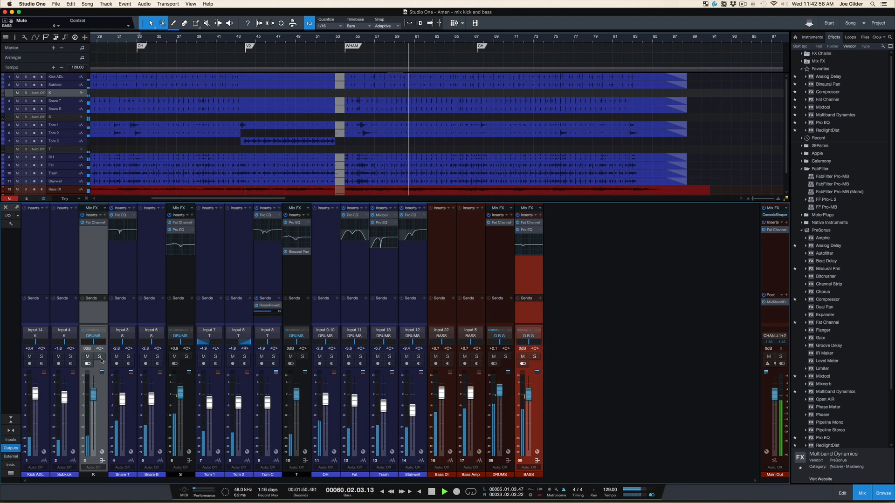
pyautogui.press('space')
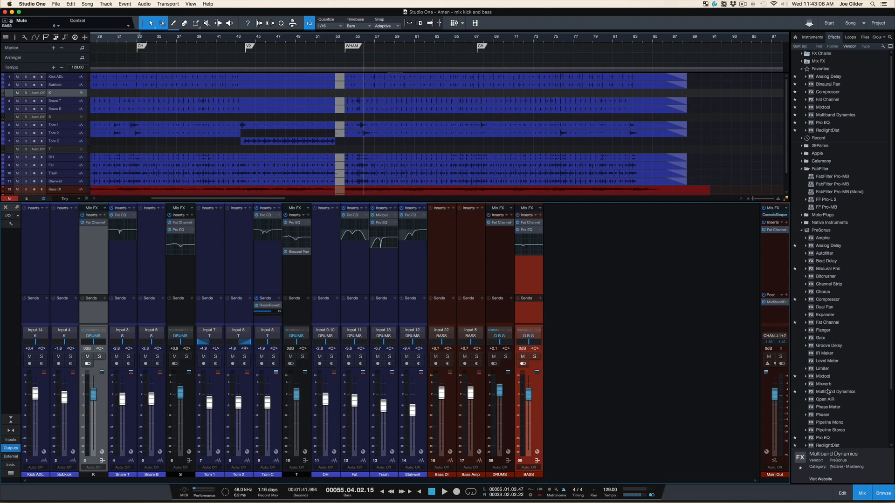
# Step: Audition the mix below 160 Hz by soloing the mid band of the Main Out's Multiband Dynamics, and unsolo it before closing the plug-in
pyautogui.click(777, 302)
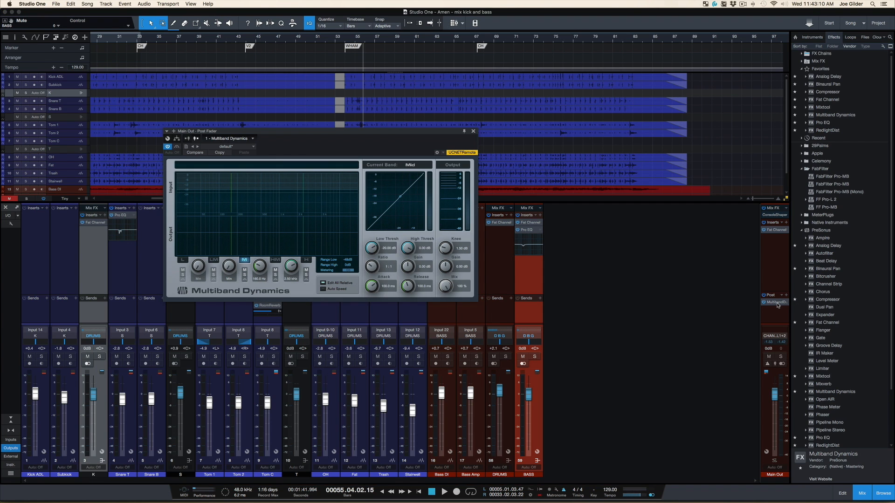
pyautogui.moveTo(376, 135); pyautogui.dragTo(646, 242)
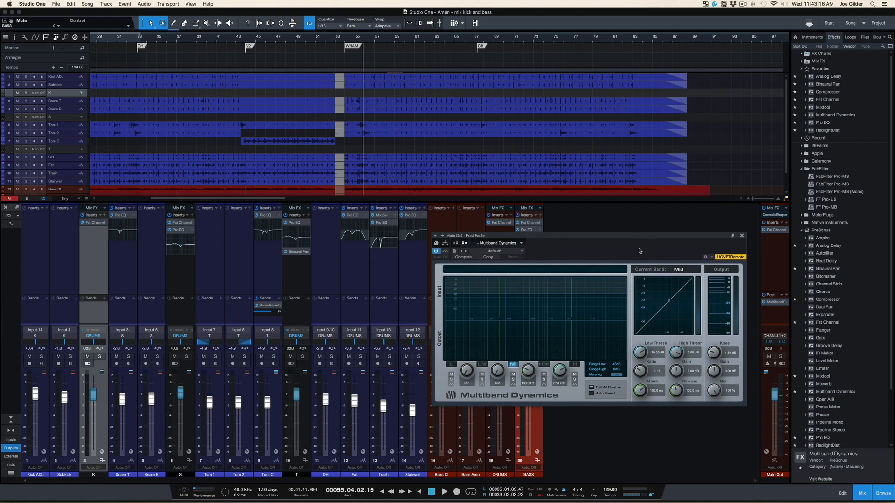
pyautogui.click(512, 379)
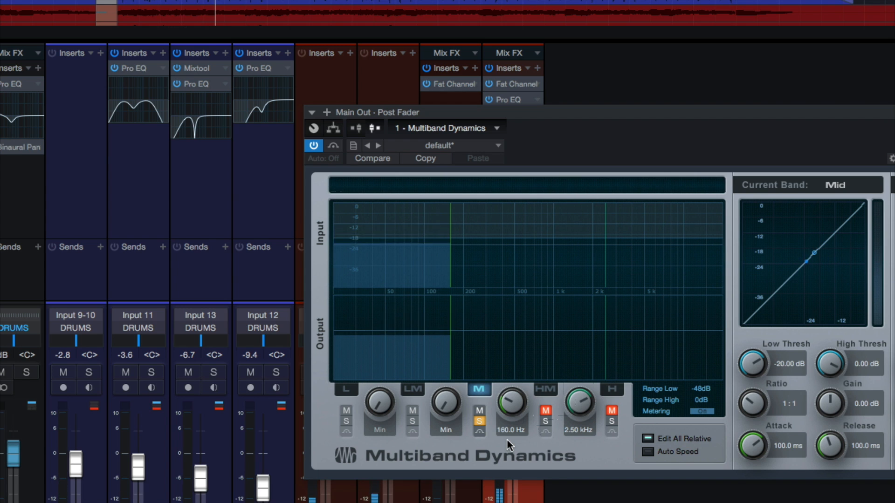
pyautogui.press('space')
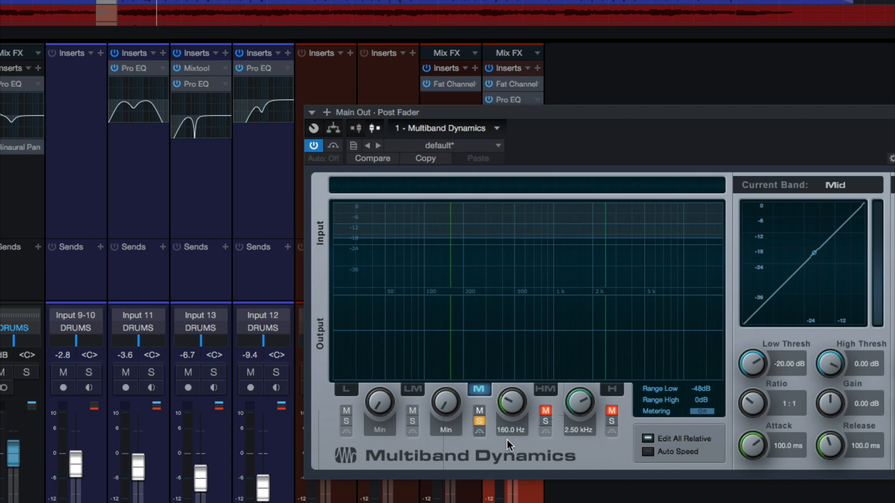
pyautogui.click(480, 421)
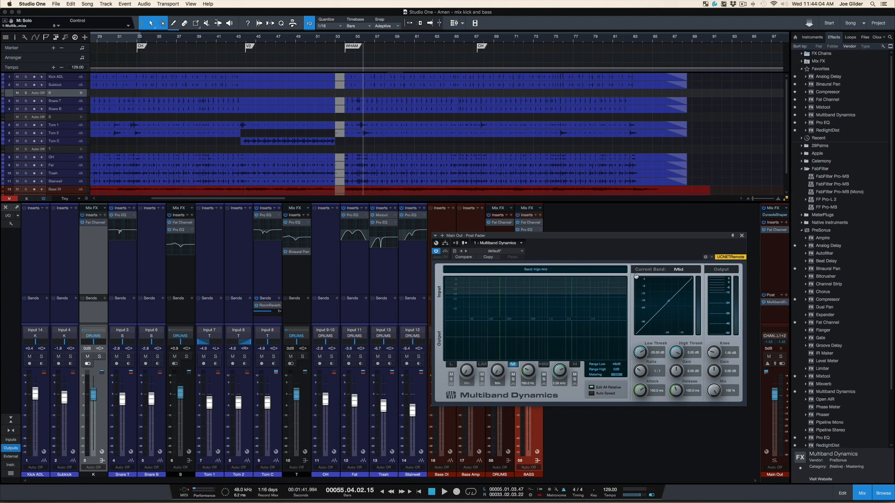
pyautogui.click(741, 235)
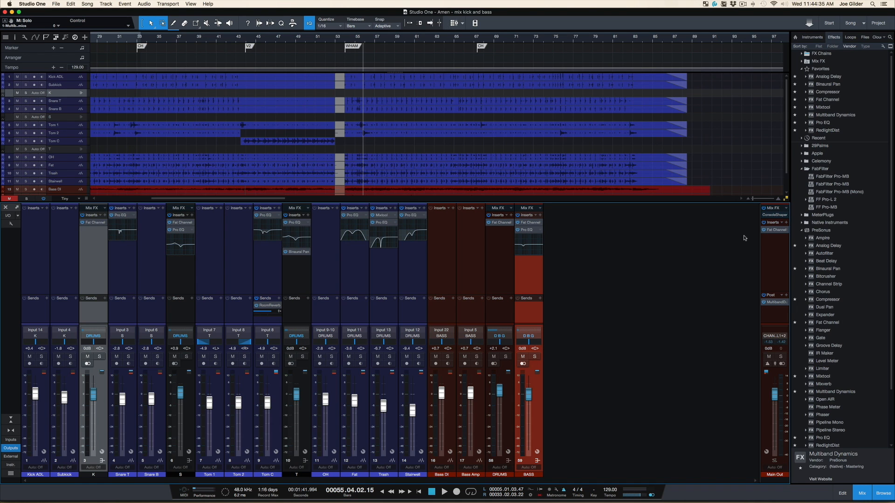
# Step: Open the K bus's Fat Channel and audition the Kick ADL and Subkick tracks soloed one after the other
pyautogui.click(95, 223)
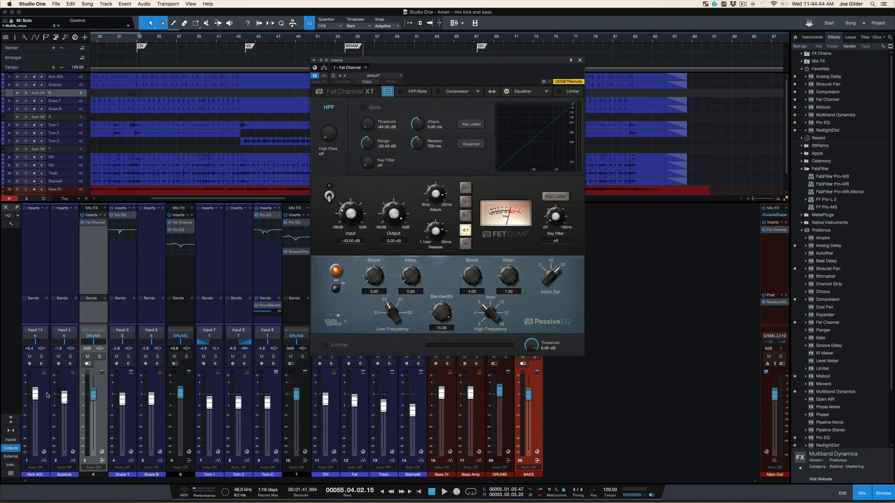
pyautogui.click(41, 357)
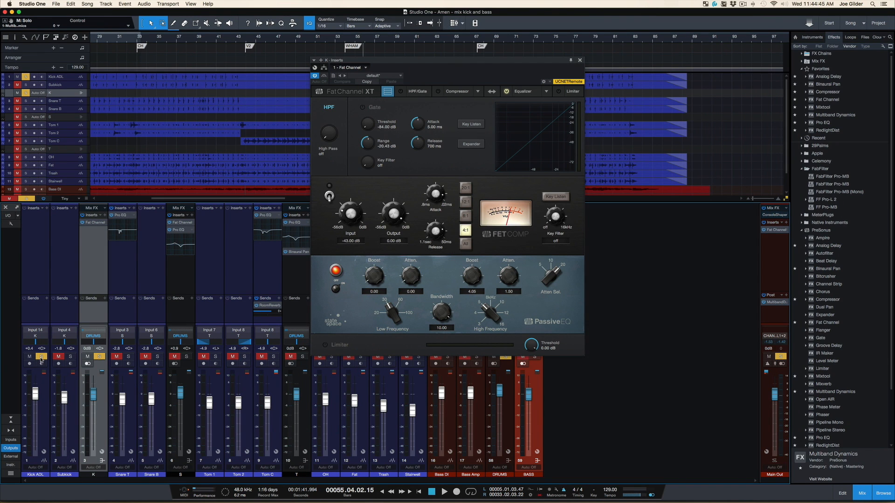
pyautogui.press('space')
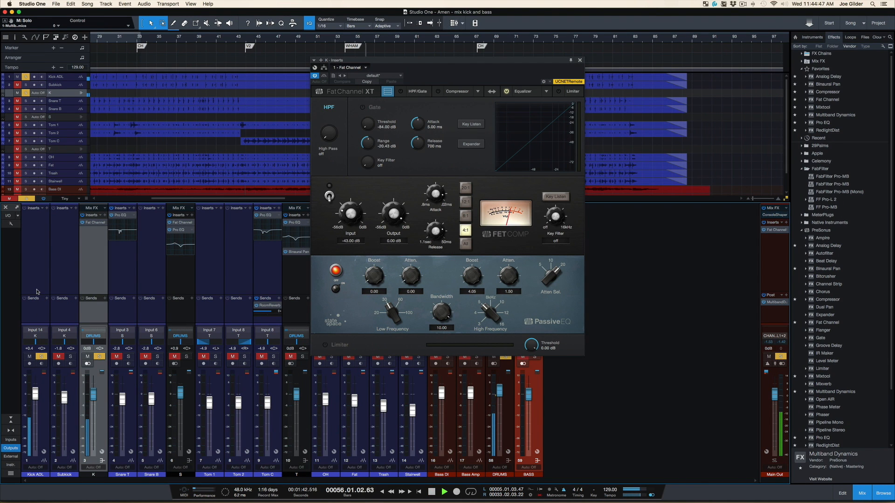
pyautogui.click(71, 357)
pyautogui.press('space')
pyautogui.click(71, 356)
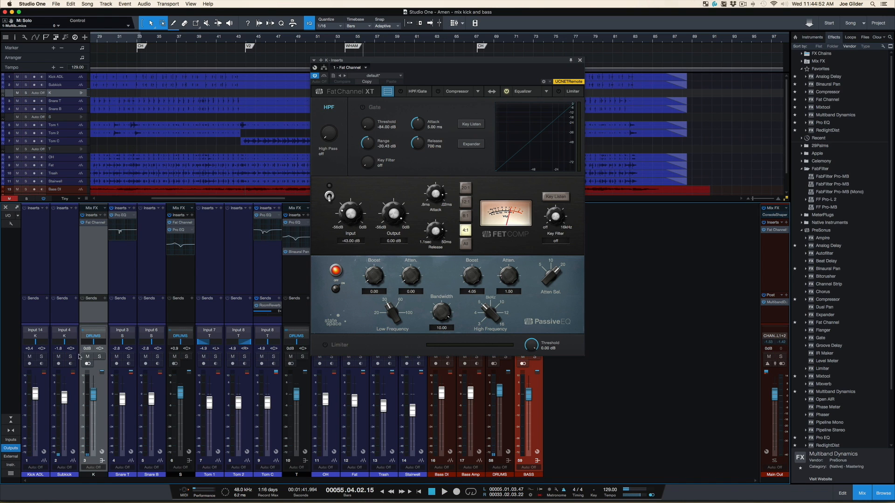
# Step: Compare the soloed K bus with its Fat Channel bypassed and re-enabled during playback, and close the plug-in
pyautogui.click(82, 222)
pyautogui.press('space')
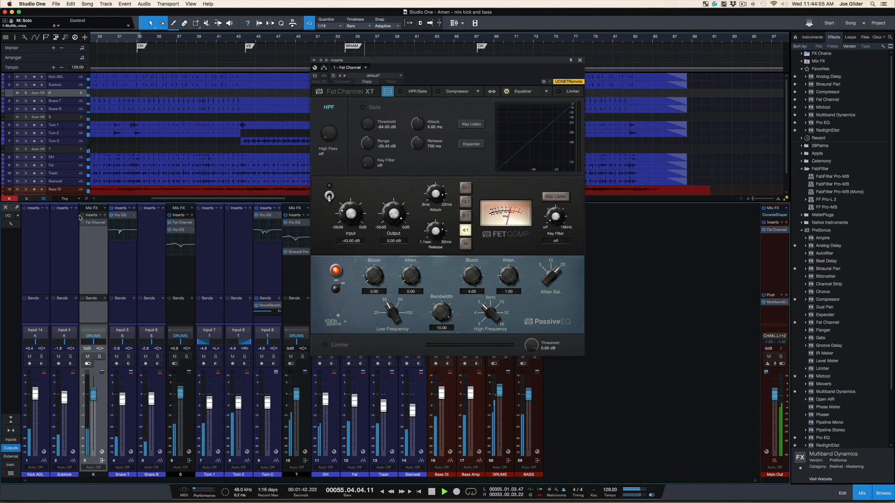
pyautogui.click(98, 356)
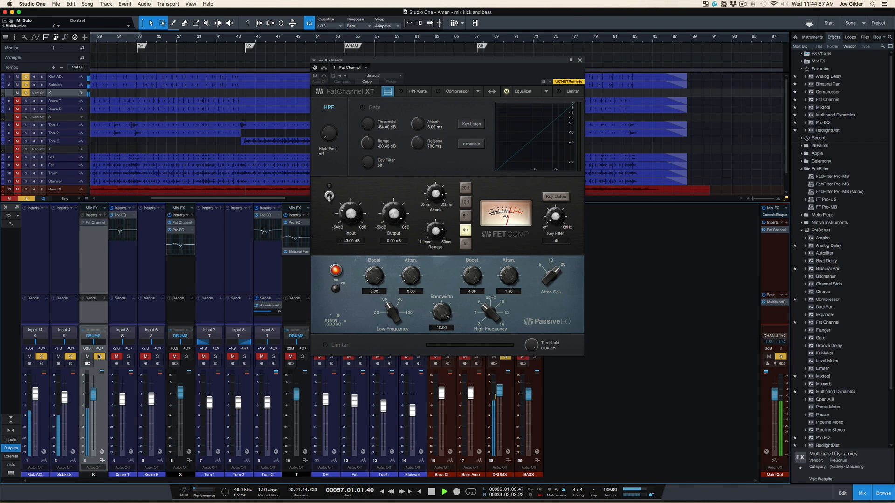
pyautogui.press('space')
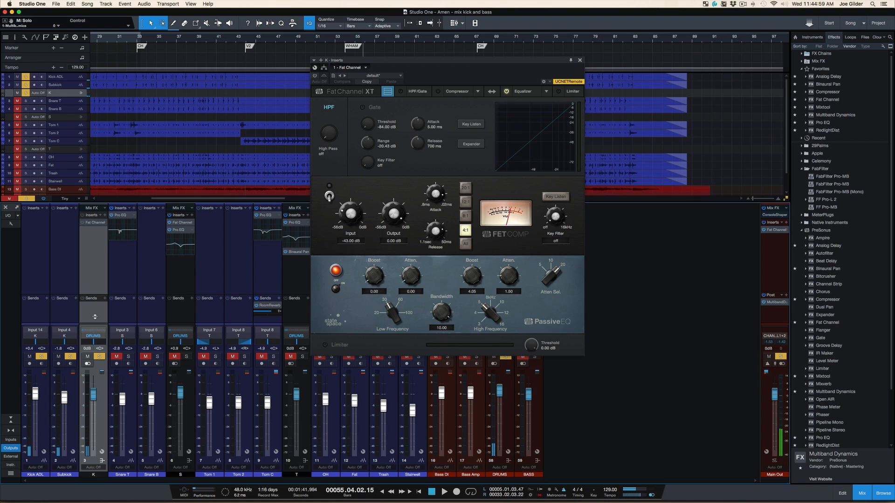
pyautogui.click(82, 222)
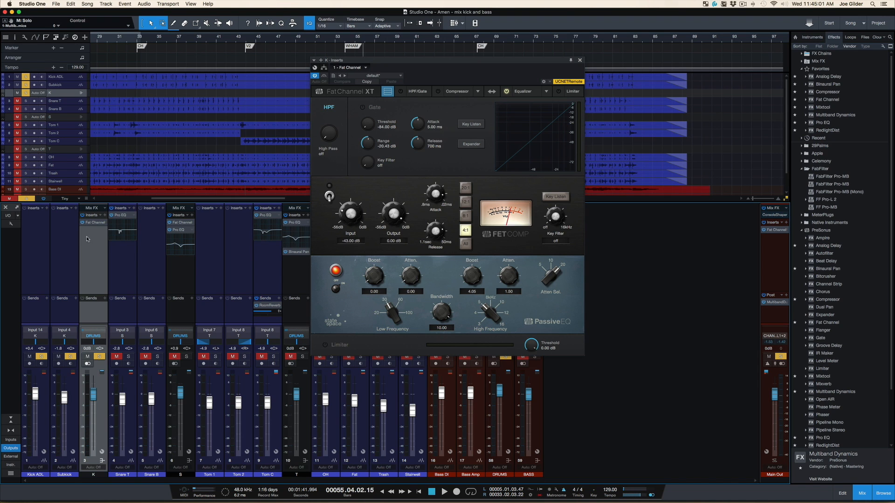
pyautogui.press('space')
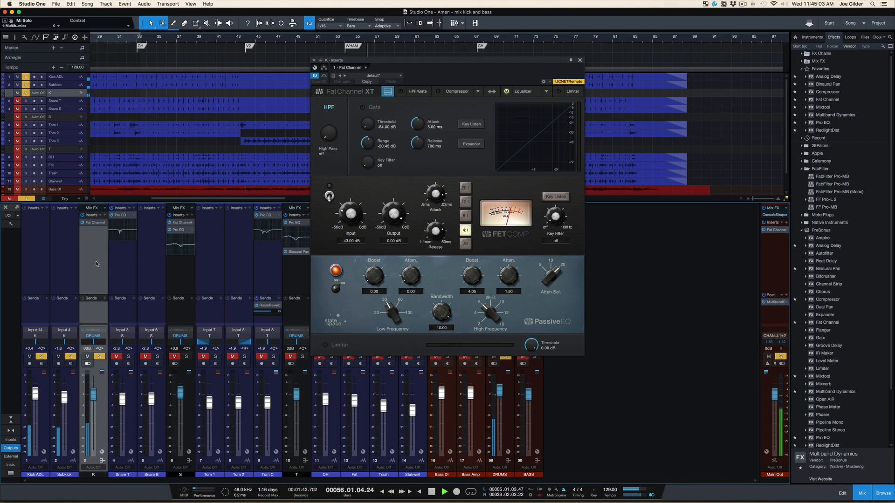
pyautogui.press('space')
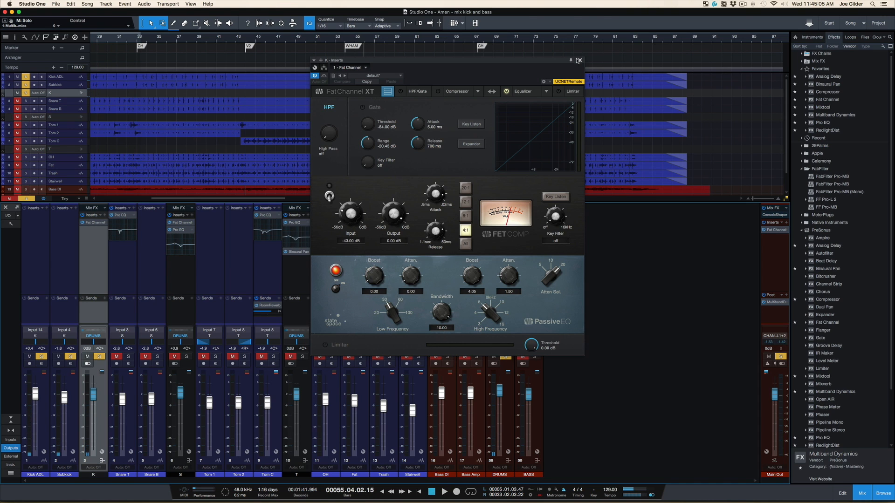
pyautogui.click(580, 60)
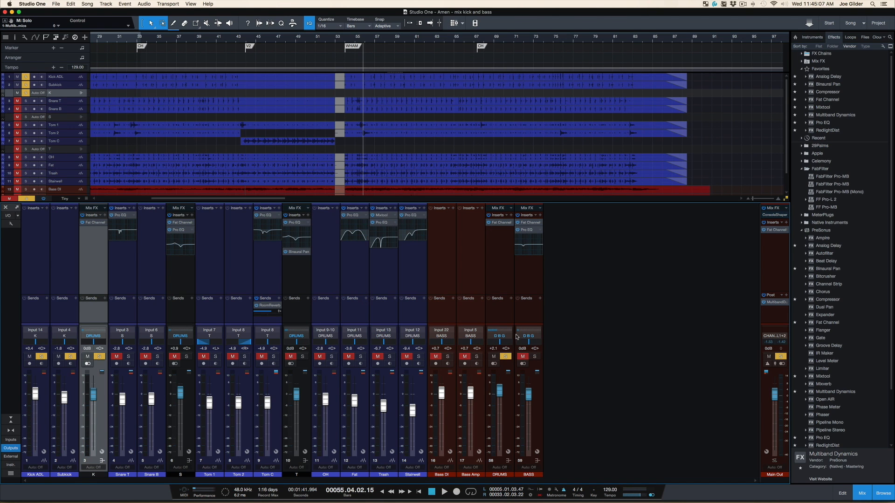
# Step: View the BASS bus's Fat Channel briefly, audition the Bass DI and Bass Amp tracks exclusively soloed in turn, and clear all solos
pyautogui.click(530, 223)
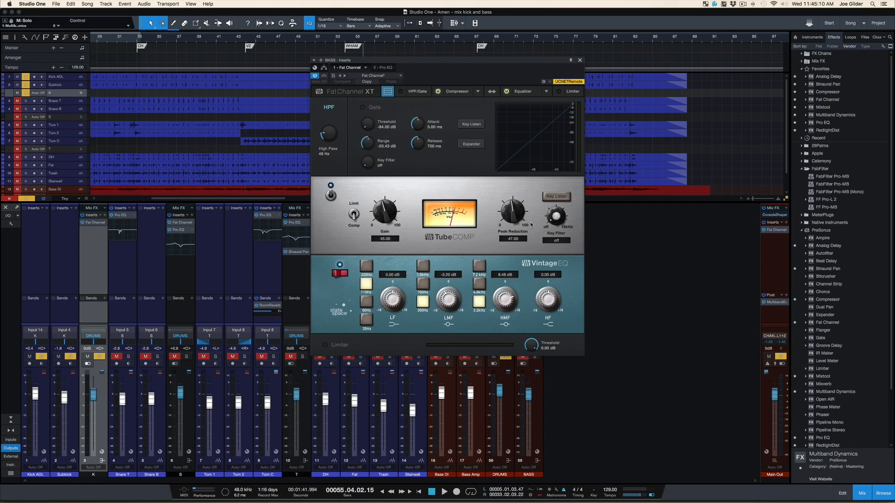
pyautogui.click(580, 60)
pyautogui.keyDown('super'); pyautogui.click(448, 357); pyautogui.keyUp('super')
pyautogui.press('space')
pyautogui.press('space')
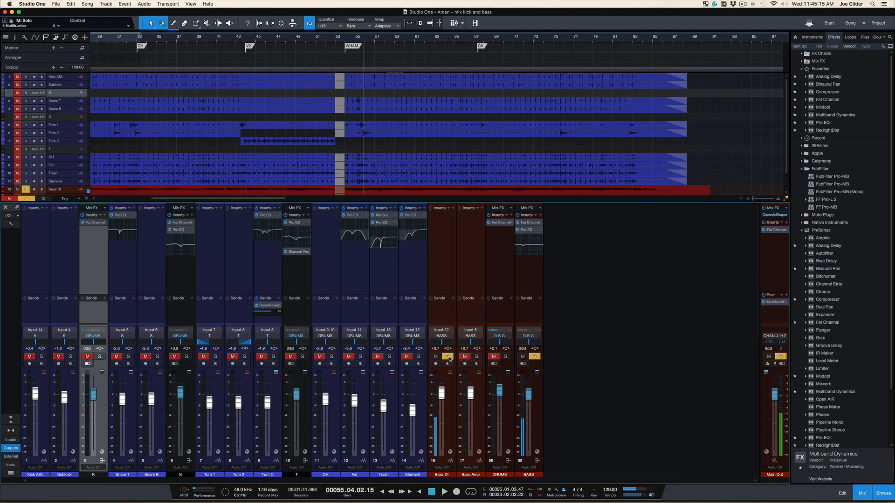
pyautogui.keyDown('super'); pyautogui.click(477, 357); pyautogui.keyUp('super')
pyautogui.press('space')
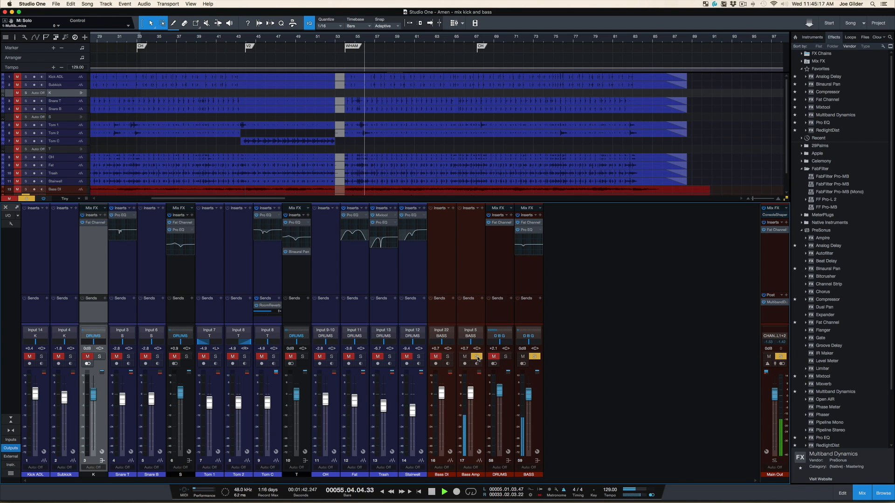
pyautogui.press('space')
pyautogui.hotkey('shift', 's')
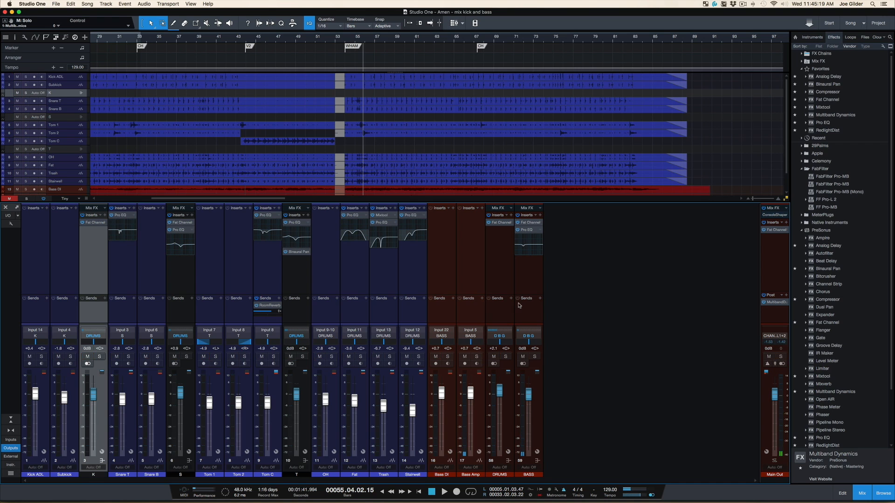
# Step: Select the BASS bus, review its Fat Channel compressor and EQ settings, solo the bus and close the plug-in
pyautogui.click(528, 280)
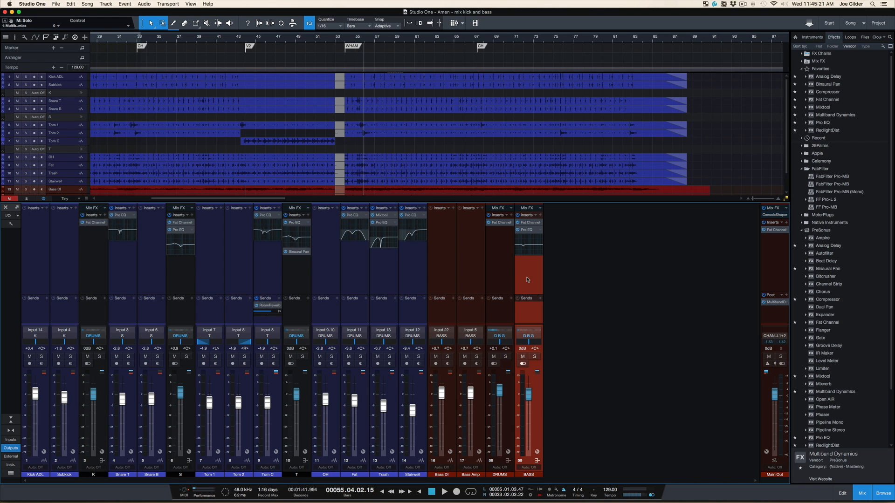
pyautogui.click(523, 223)
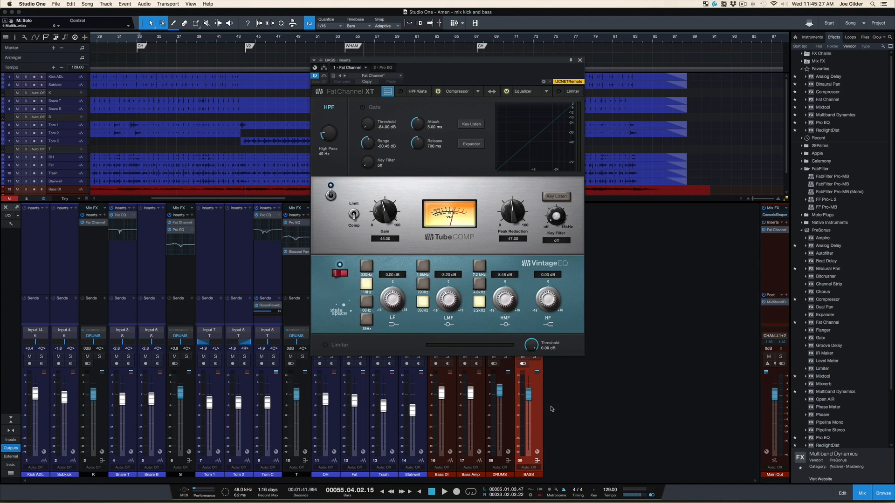
pyautogui.press('s')
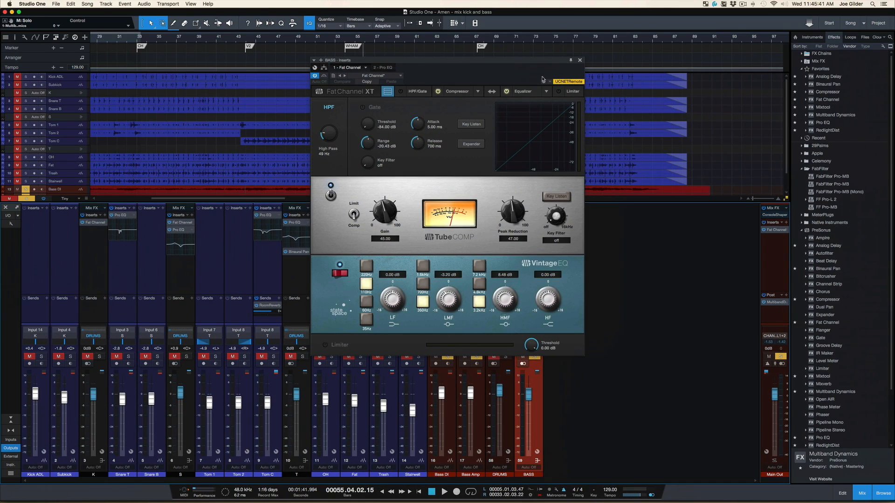
pyautogui.click(580, 61)
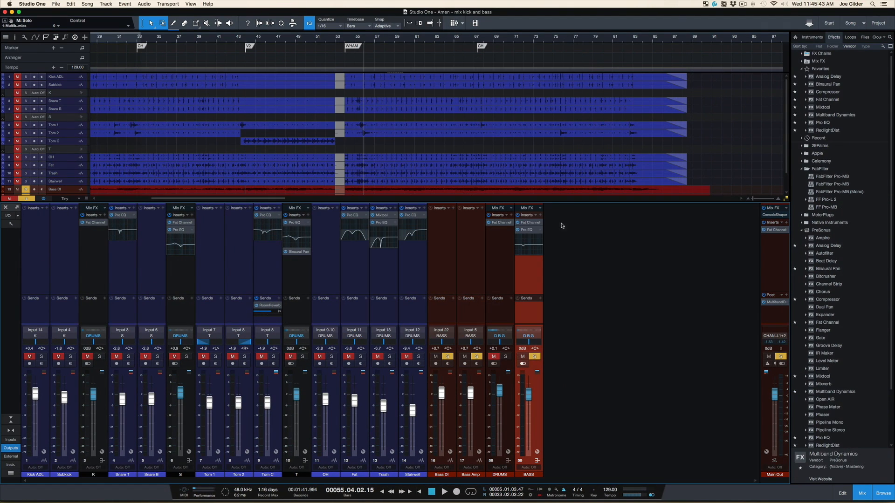
# Step: Try boosting the LMF gain of the BASS bus's Pro EQ to 15.92 dB at 165 Hz, and undo the boost before closing the plug-in
pyautogui.click(530, 230)
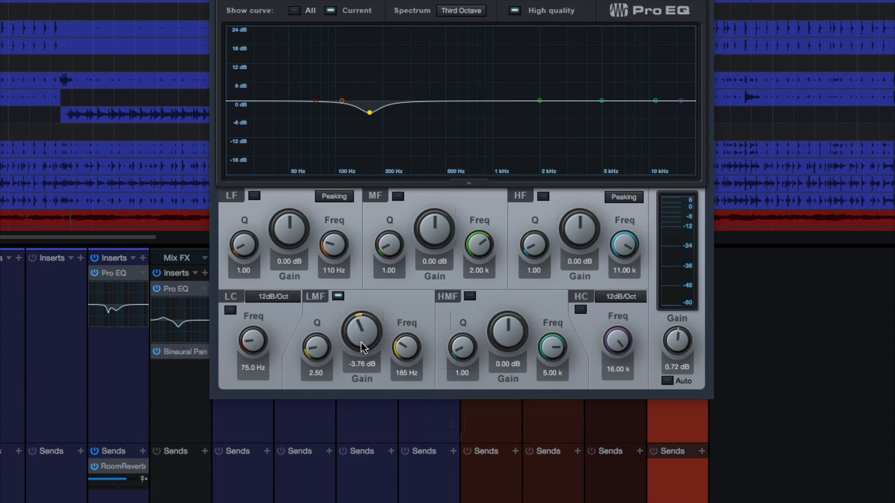
pyautogui.moveTo(359, 339); pyautogui.dragTo(367, 317)
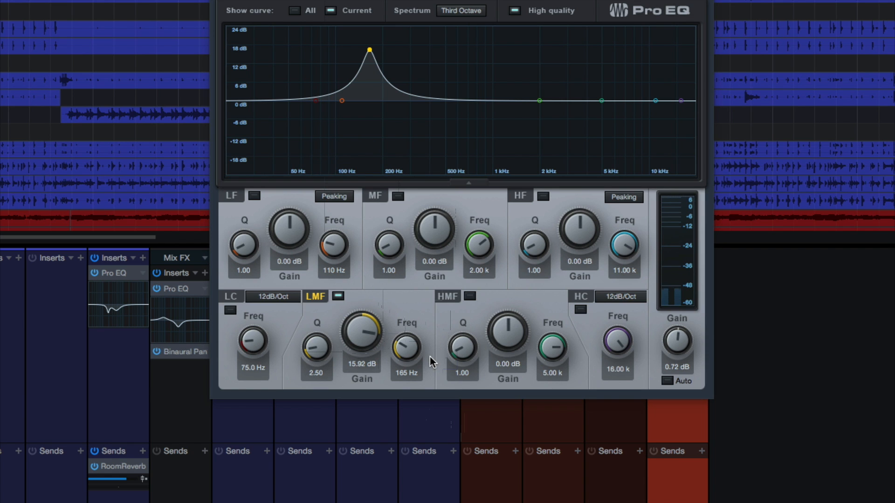
pyautogui.hotkey('ctrl', 'z')
pyautogui.hotkey('ctrl', 'z')
pyautogui.press('space')
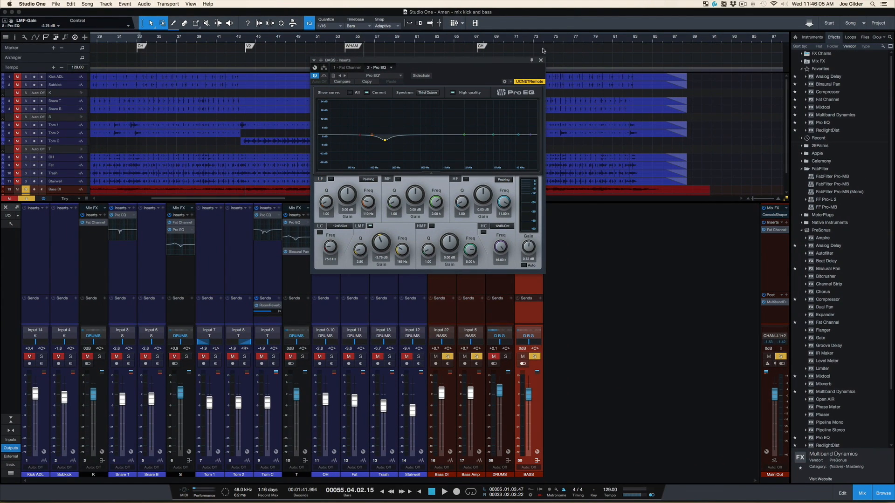
pyautogui.click(540, 60)
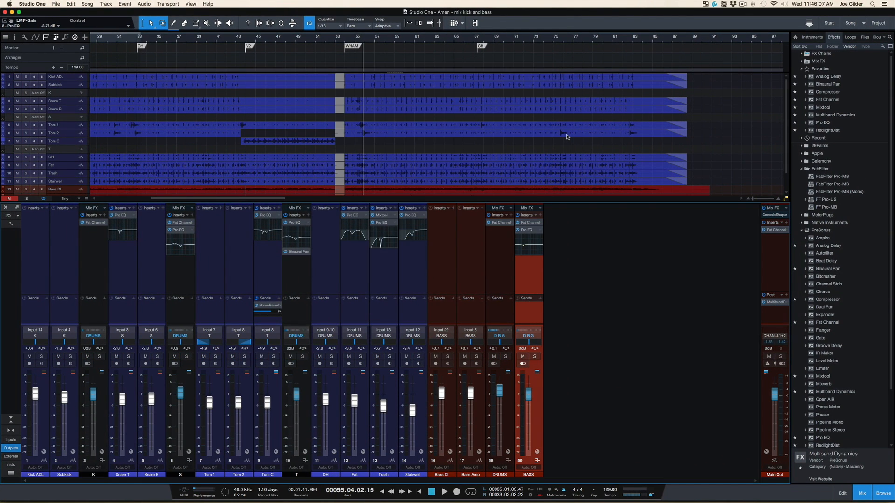